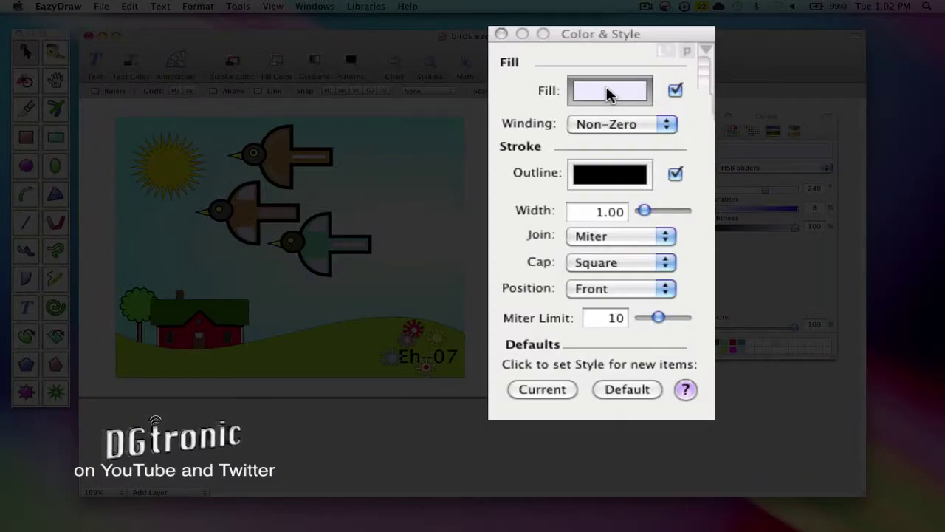
# Load the pale EAEAFF default fill into the colour picker (hue 240°, saturation 8%, brightness 100%)
pyautogui.moveTo(607, 94)
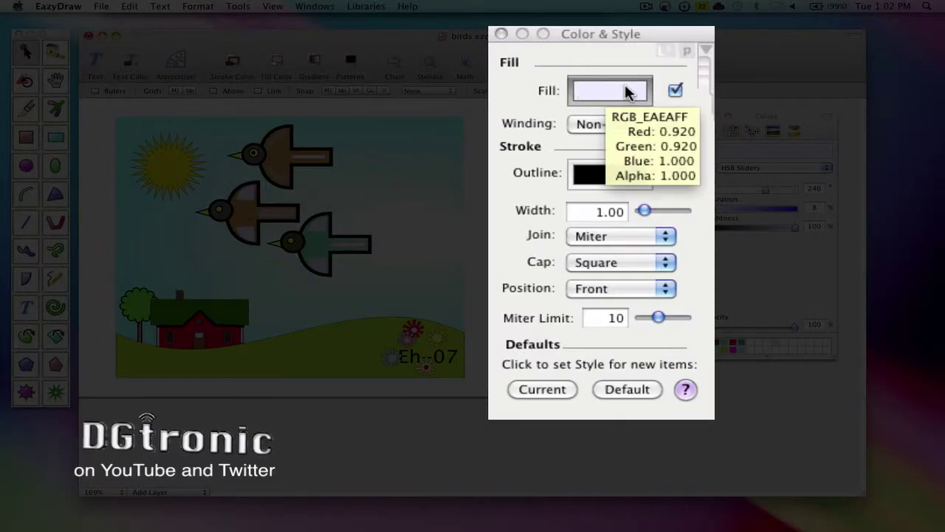
pyautogui.moveTo(601, 177)
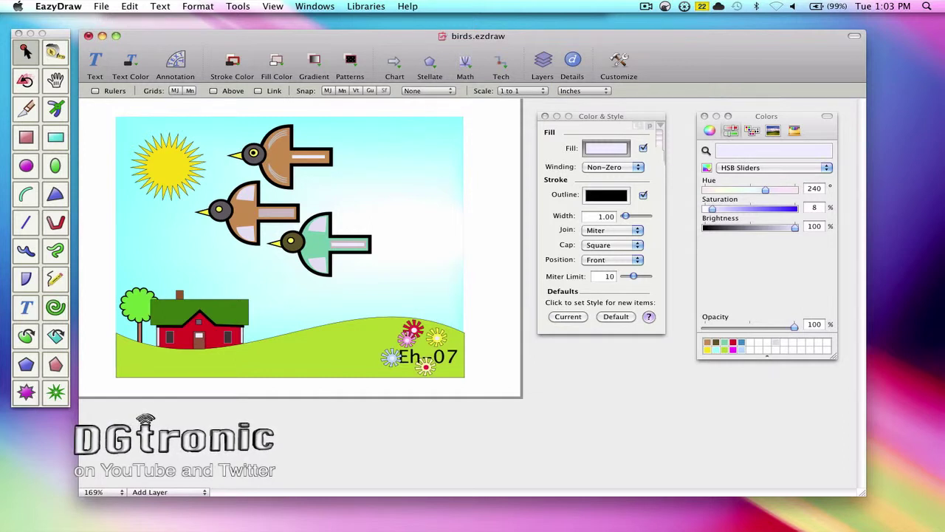
pyautogui.click(602, 150)
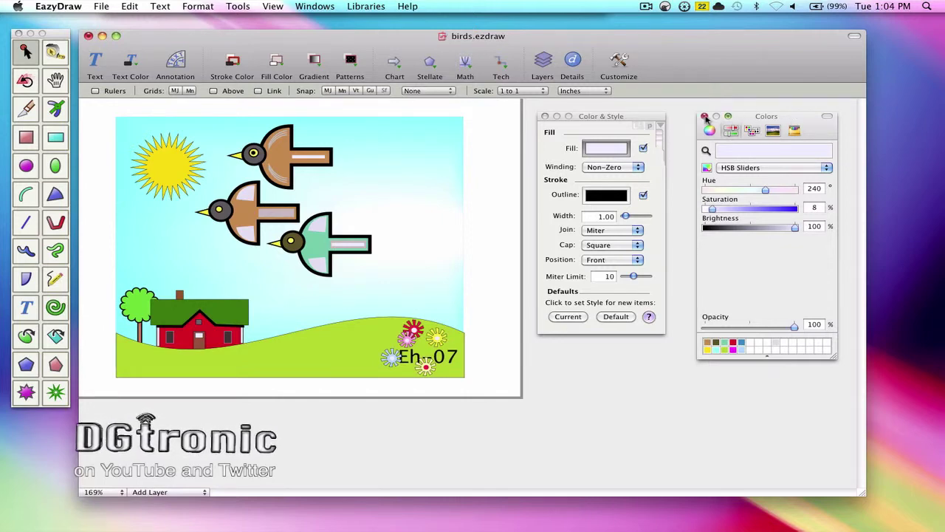
pyautogui.click(705, 118)
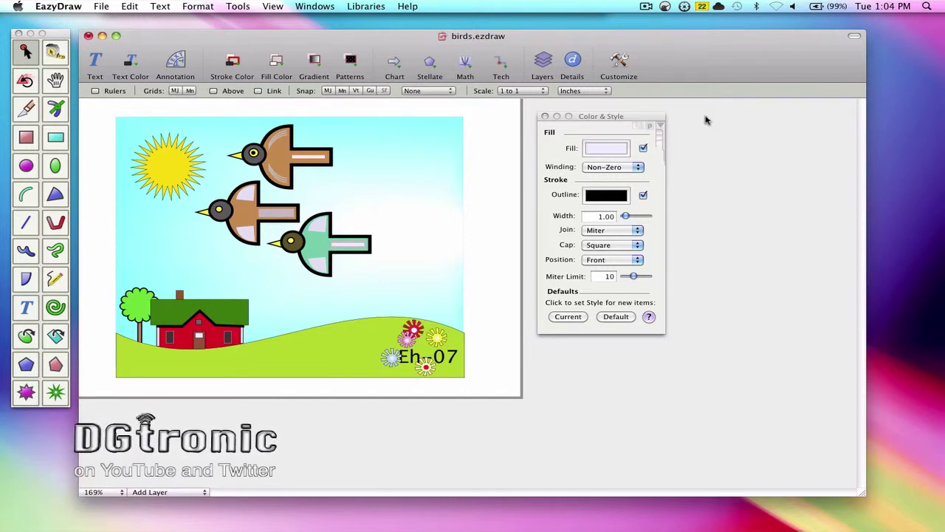
pyautogui.click(608, 148)
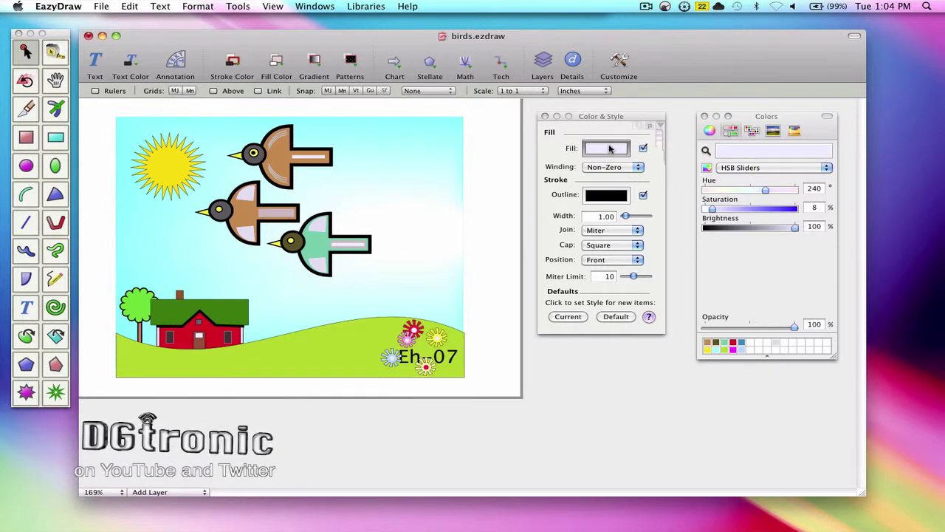
pyautogui.moveTo(609, 148)
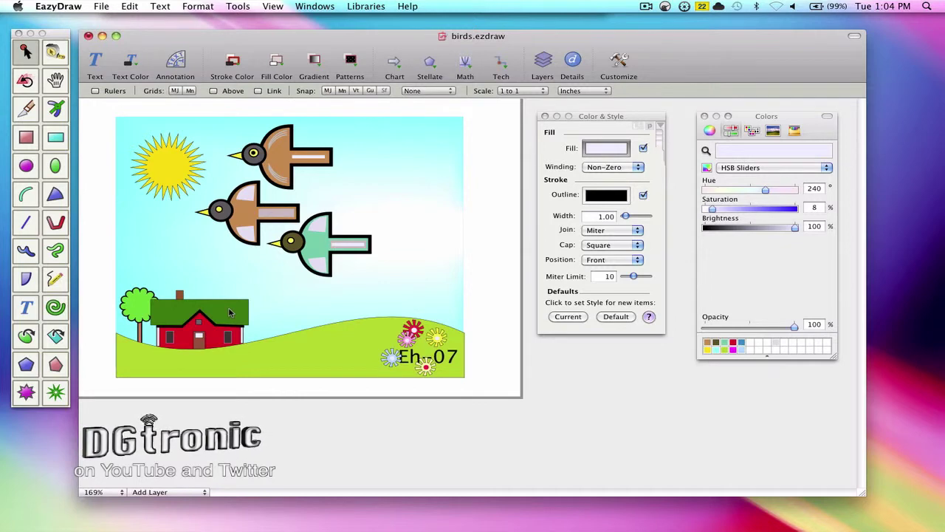
# Inspect the green roof's fill, then the sun's yellow FFD400 fill with its 0.25 black outline
pyautogui.click(610, 148)
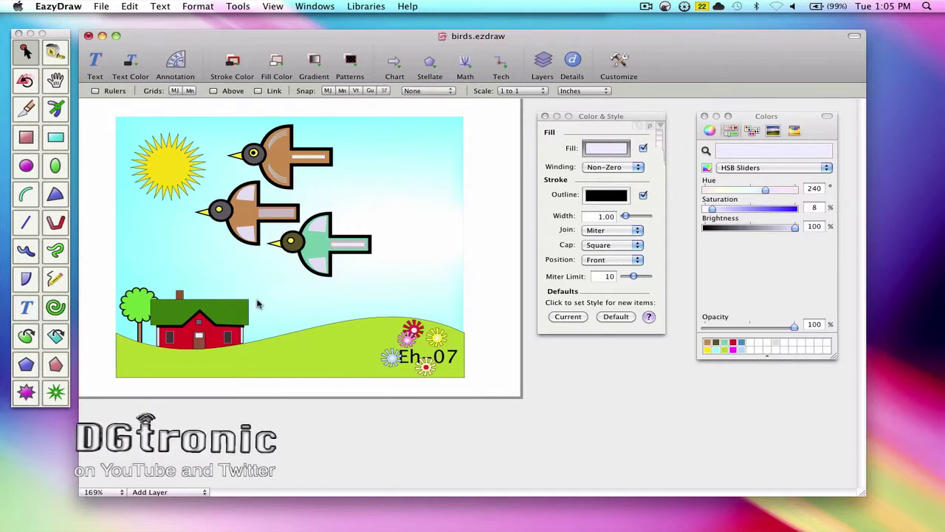
pyautogui.click(237, 313)
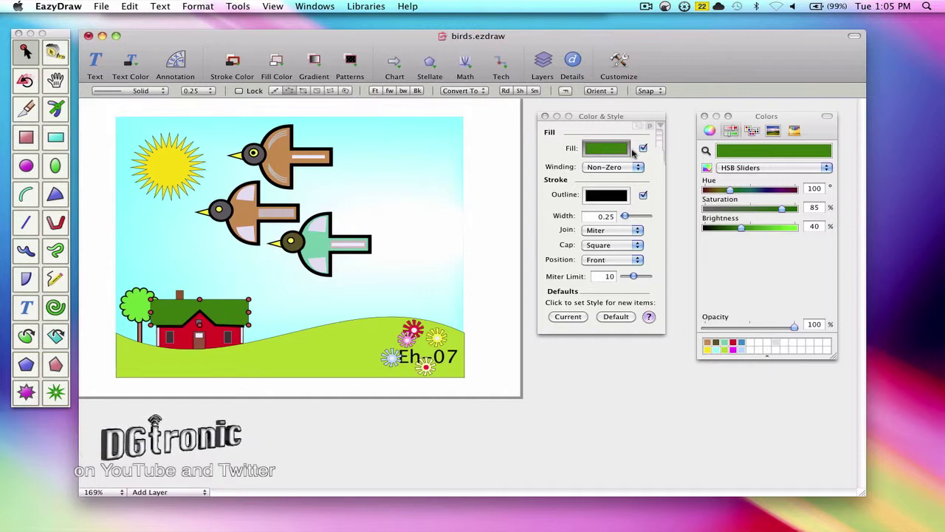
pyautogui.moveTo(608, 153)
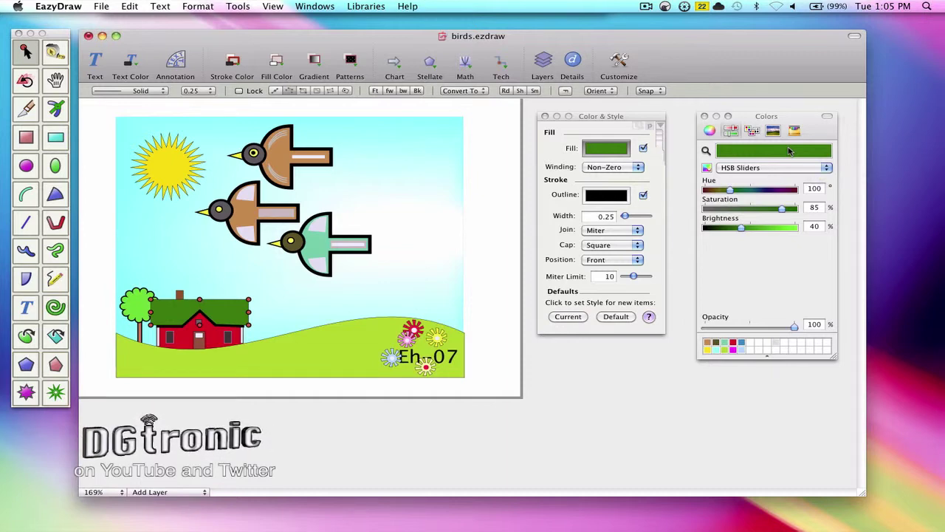
pyautogui.click(175, 166)
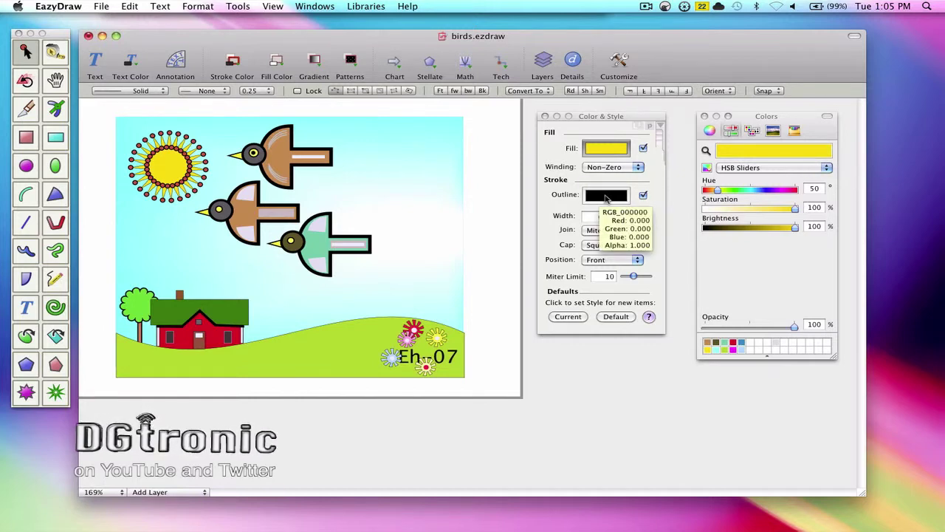
pyautogui.click(605, 196)
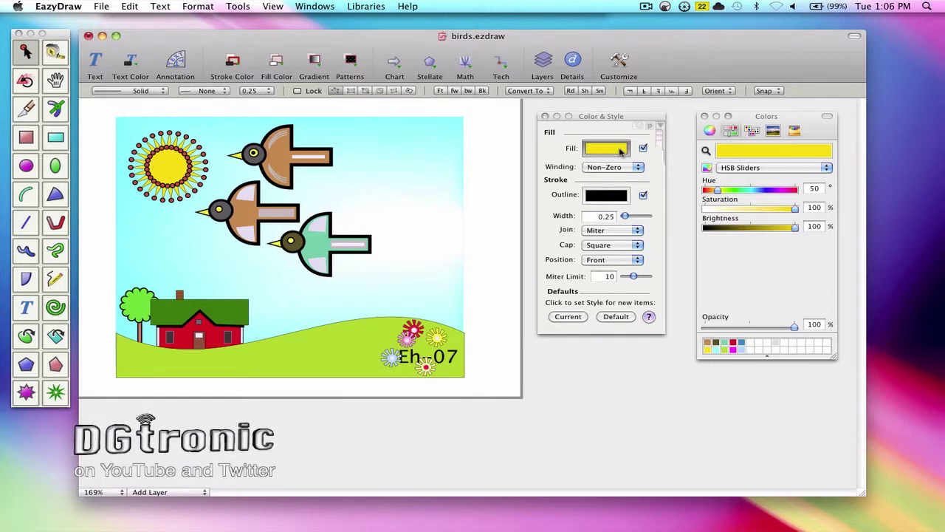
pyautogui.moveTo(621, 149)
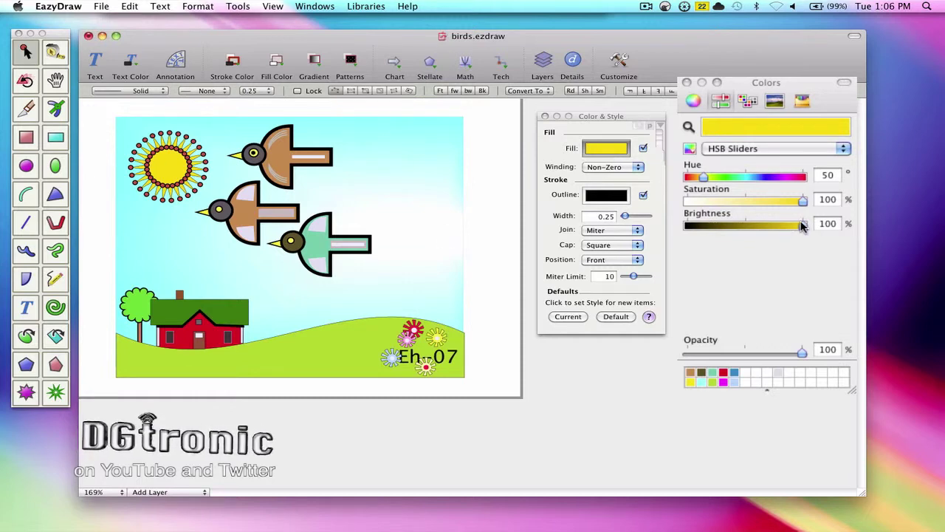
pyautogui.moveTo(802, 226); pyautogui.dragTo(743, 228)
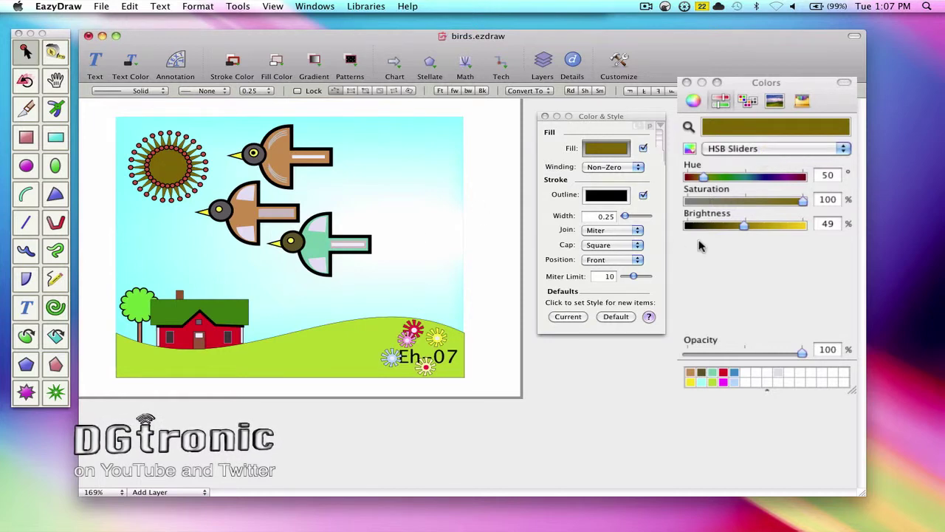
pyautogui.moveTo(744, 229); pyautogui.dragTo(813, 229)
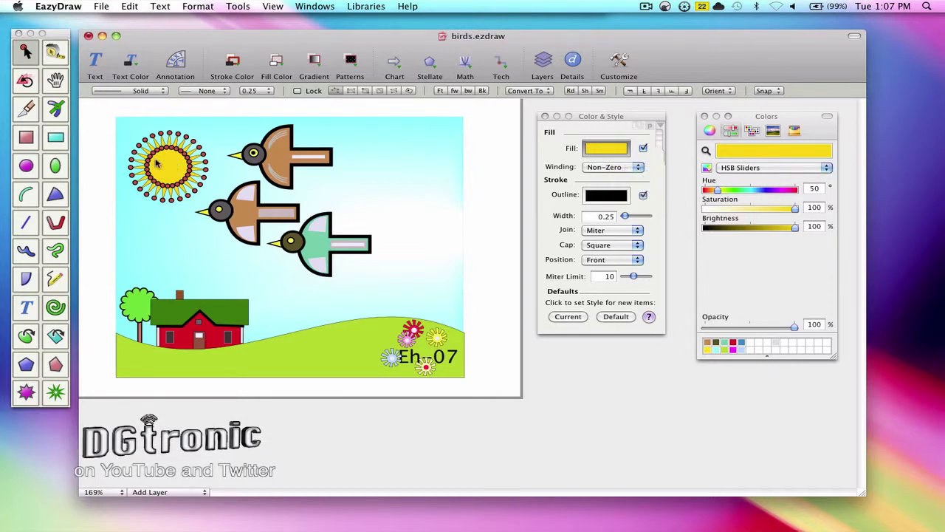
# Deselect the sun and select the tree, showing its salmon fill and black outline
pyautogui.keyDown('shift'); pyautogui.click(164, 173); pyautogui.keyUp('shift')
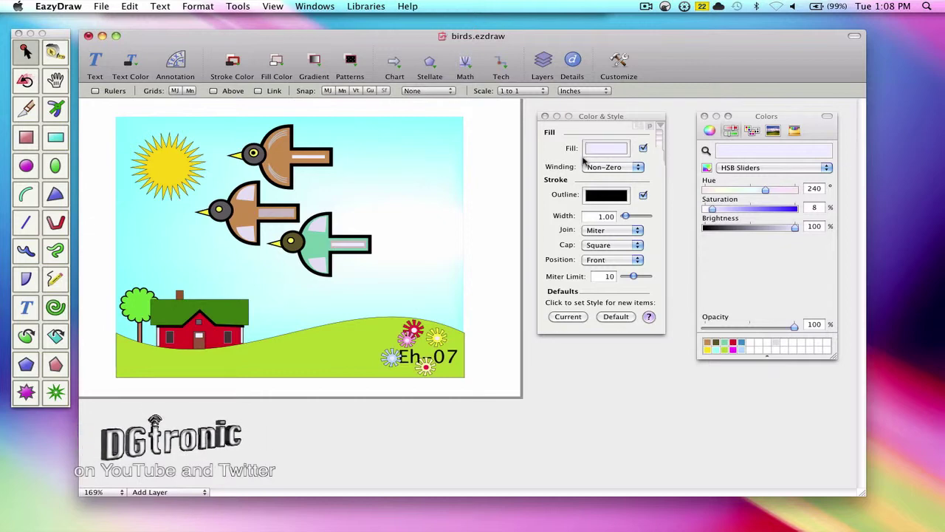
pyautogui.click(127, 300)
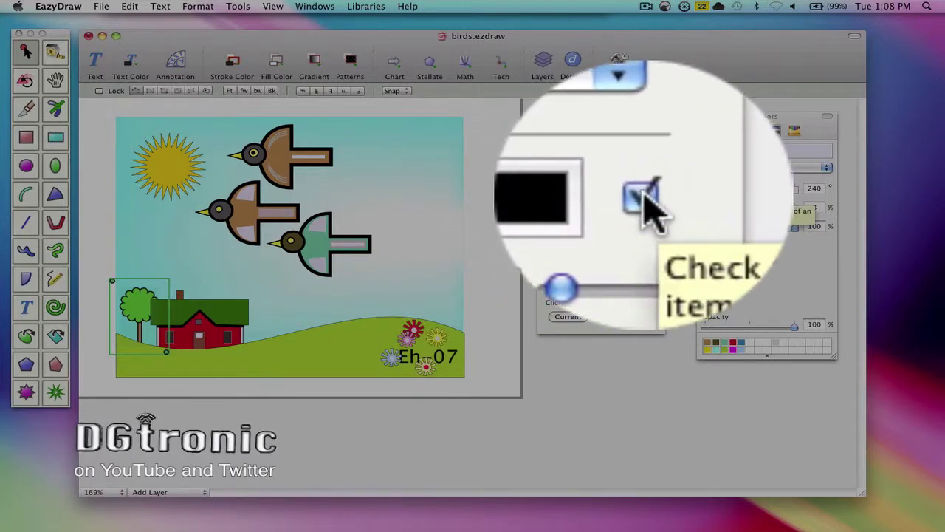
# Switch the tree's black outline off and on again, then make its outline colour the edited one
pyautogui.click(641, 197)
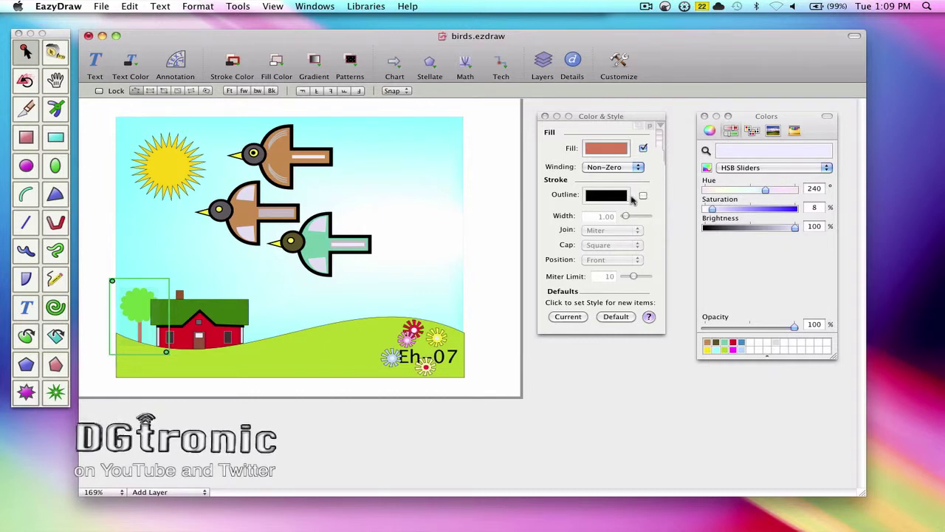
pyautogui.click(644, 197)
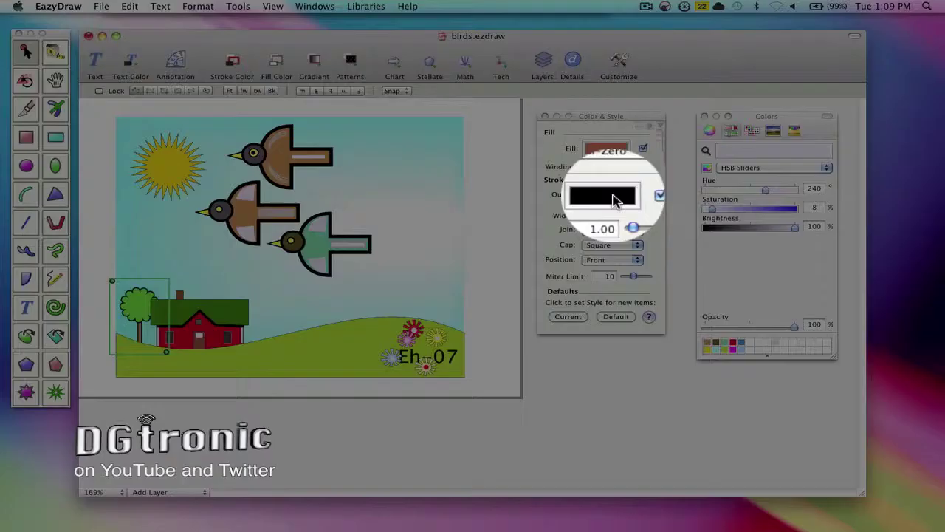
pyautogui.click(617, 195)
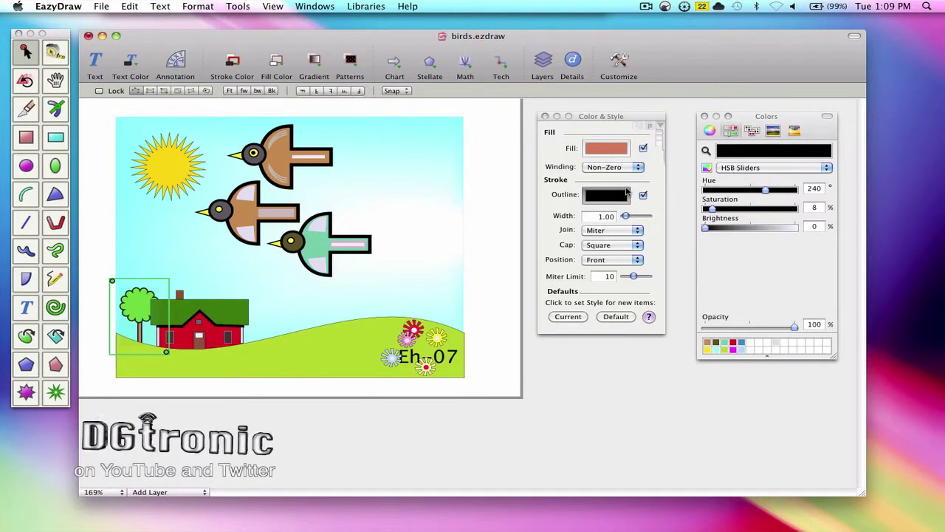
pyautogui.moveTo(596, 195)
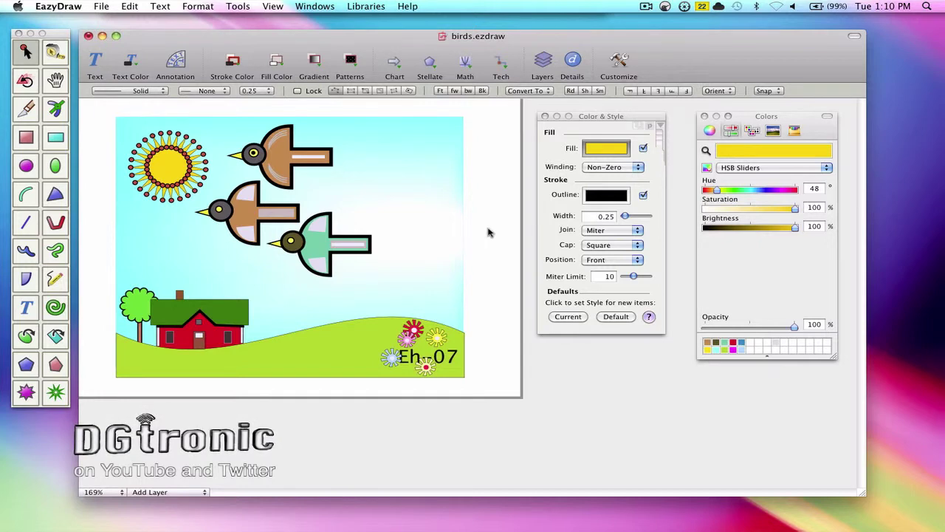
# Load the sun's yellow fill into the colour wheel and try a light blue, then a blue-violet
pyautogui.click(600, 149)
pyautogui.moveTo(600, 149)
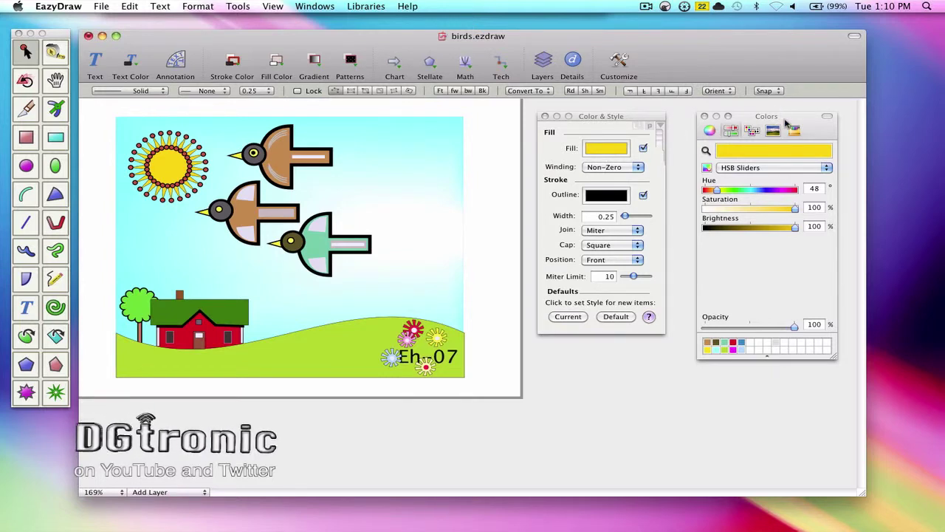
pyautogui.click(710, 130)
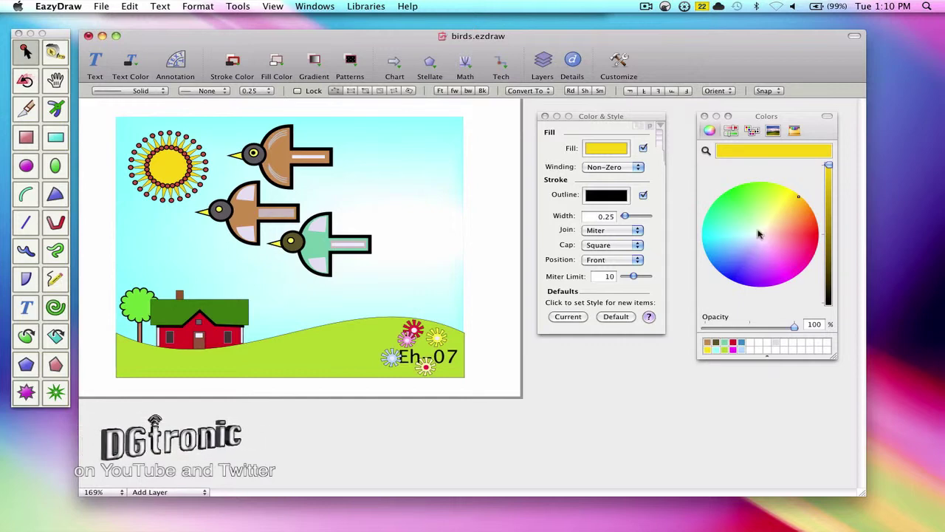
pyautogui.click(728, 261)
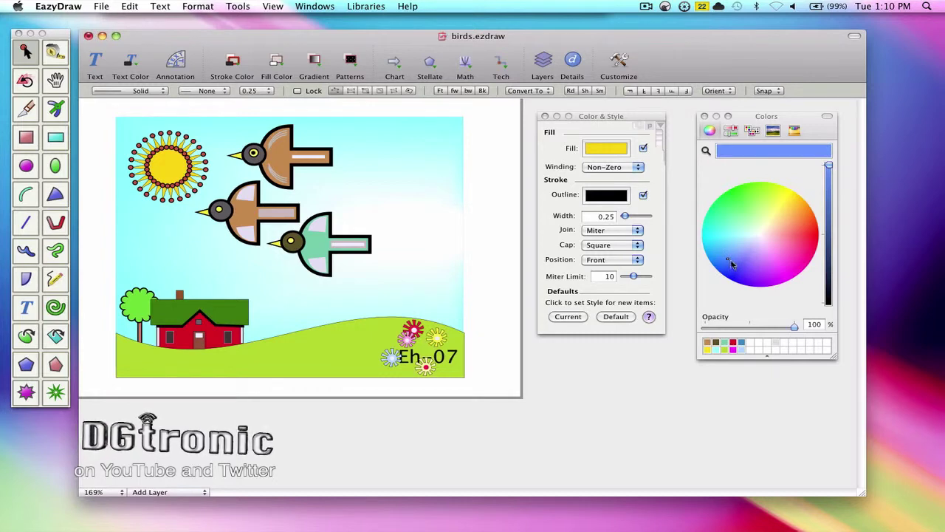
pyautogui.click(737, 277)
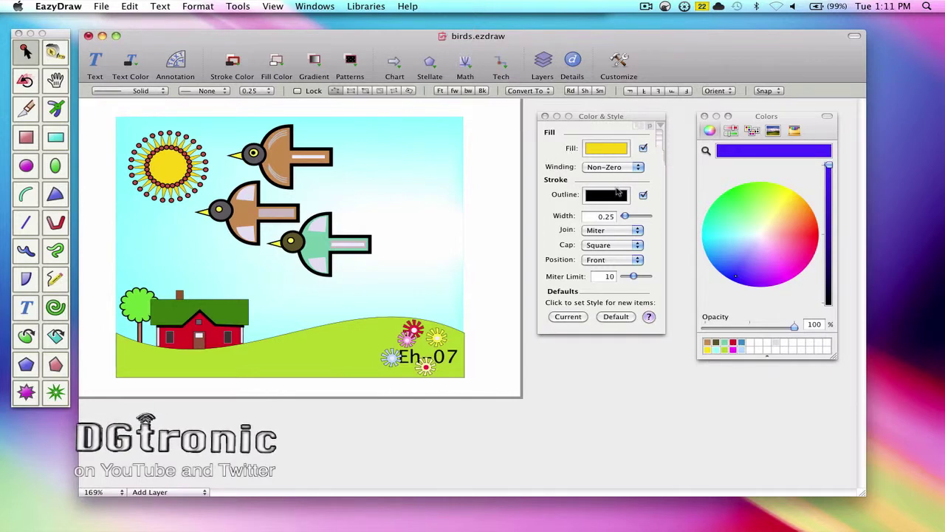
# Try more blues and a violet, deselect the sun, and view the colour as HSB sliders
pyautogui.moveTo(617, 192)
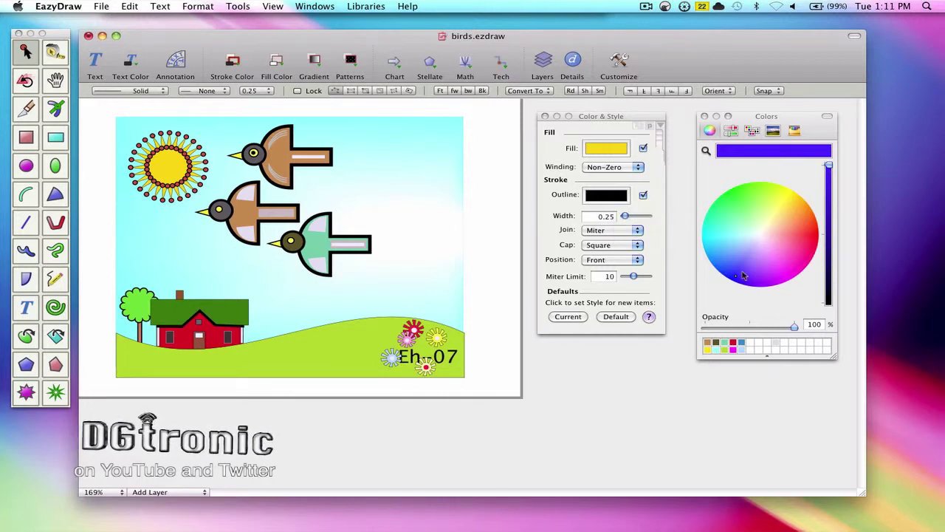
pyautogui.click(745, 279)
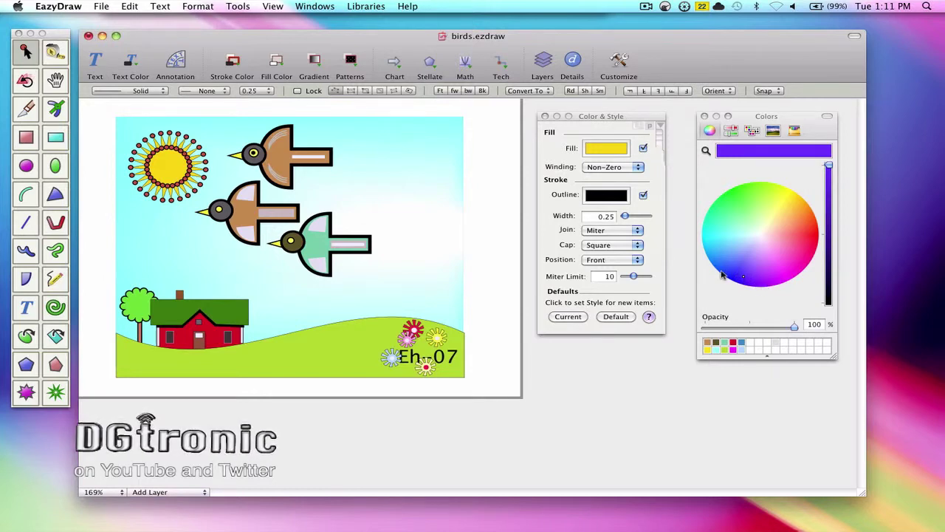
pyautogui.click(722, 273)
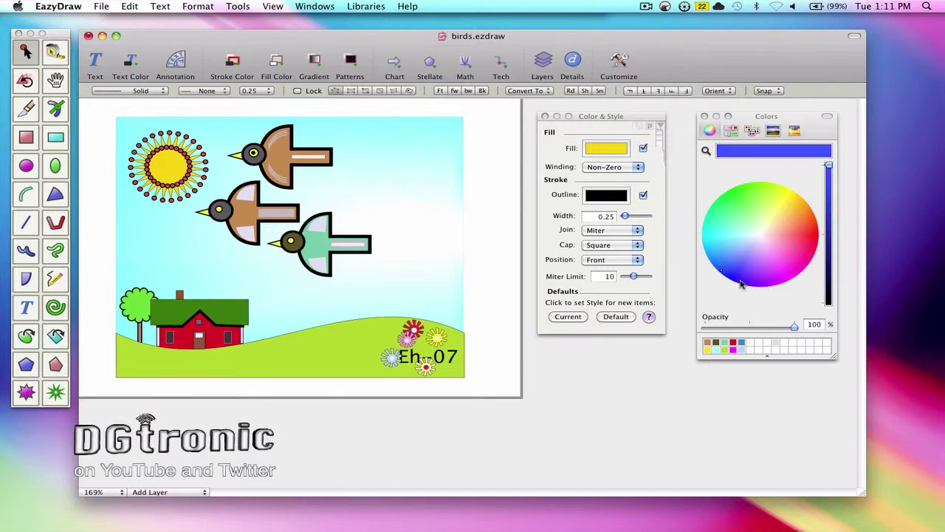
pyautogui.click(742, 285)
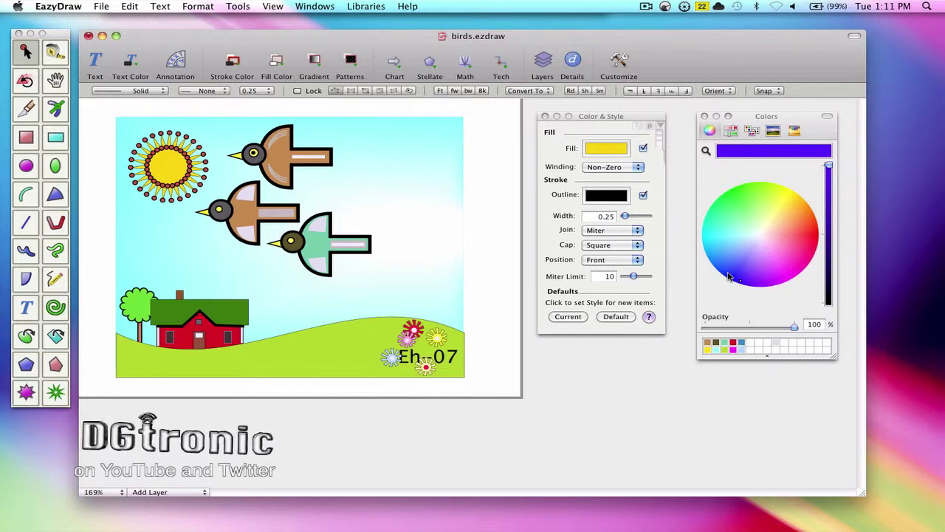
pyautogui.press('Escape')
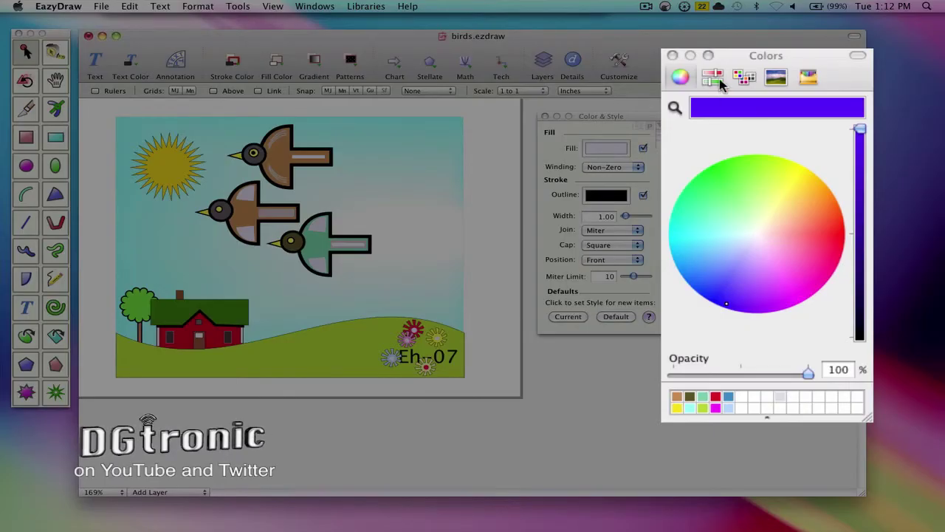
pyautogui.click(732, 131)
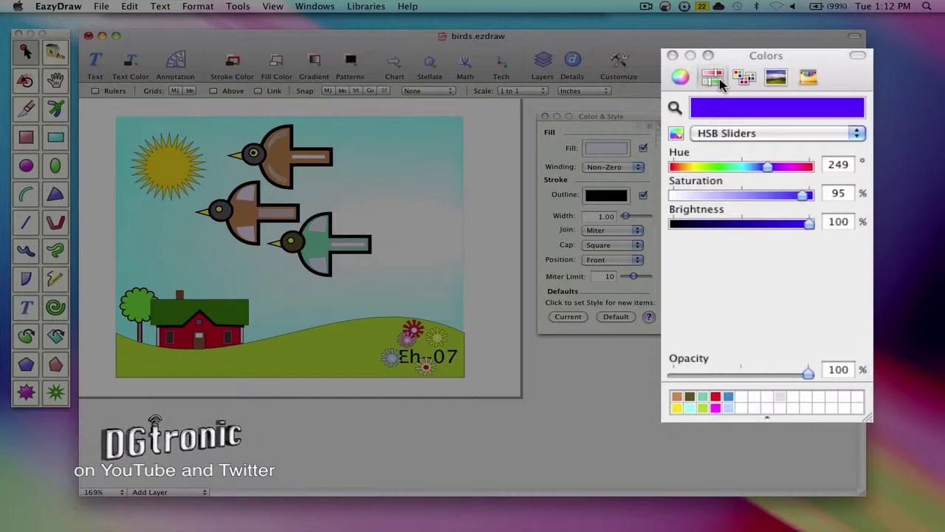
# Cycle the slider view through CMYK, RGB (49, 13, 255), and finally Gray Scale at 28%
pyautogui.click(855, 133)
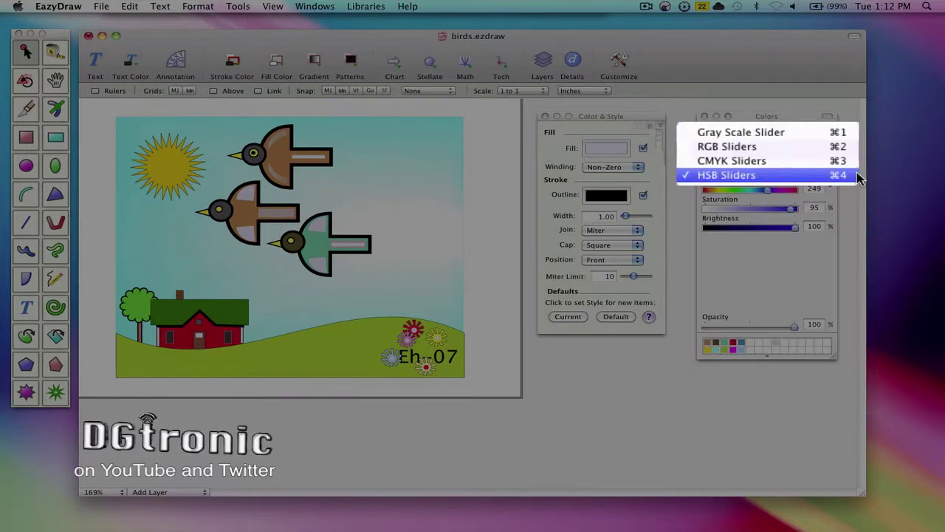
pyautogui.click(761, 161)
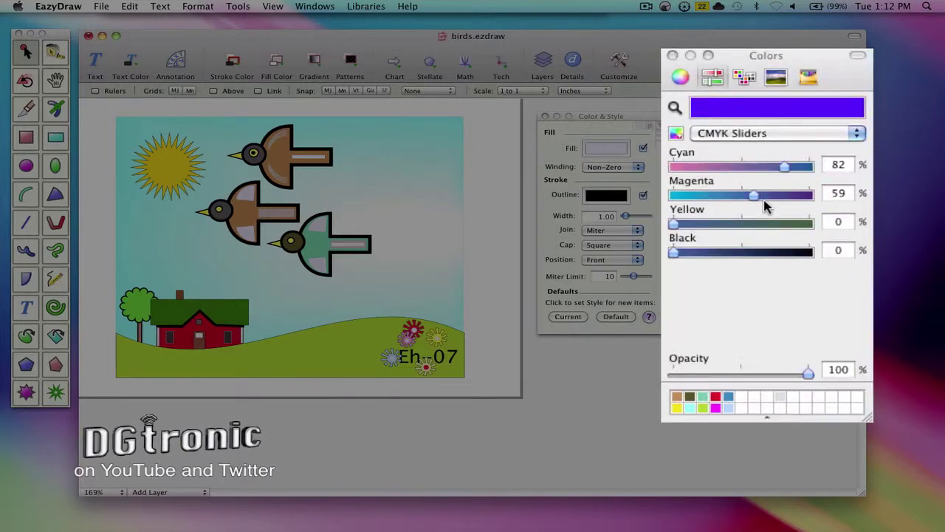
pyautogui.click(860, 134)
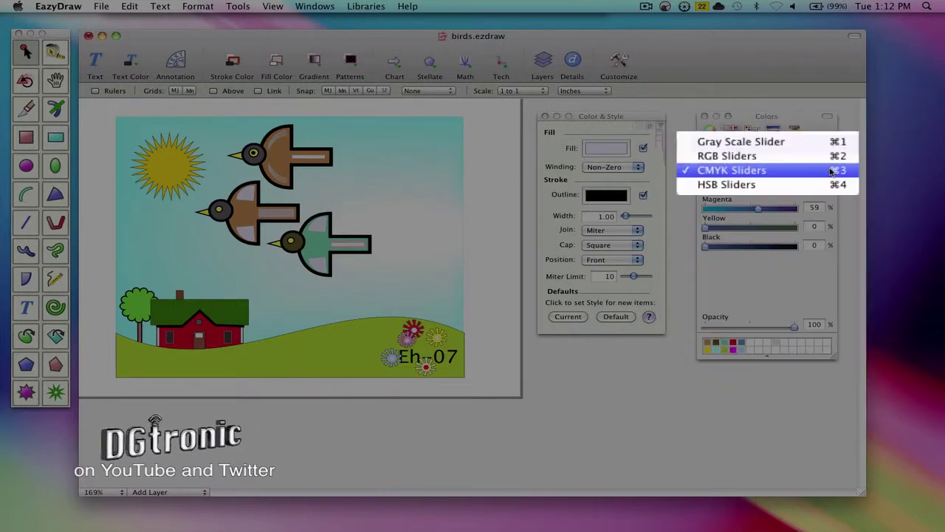
pyautogui.click(772, 157)
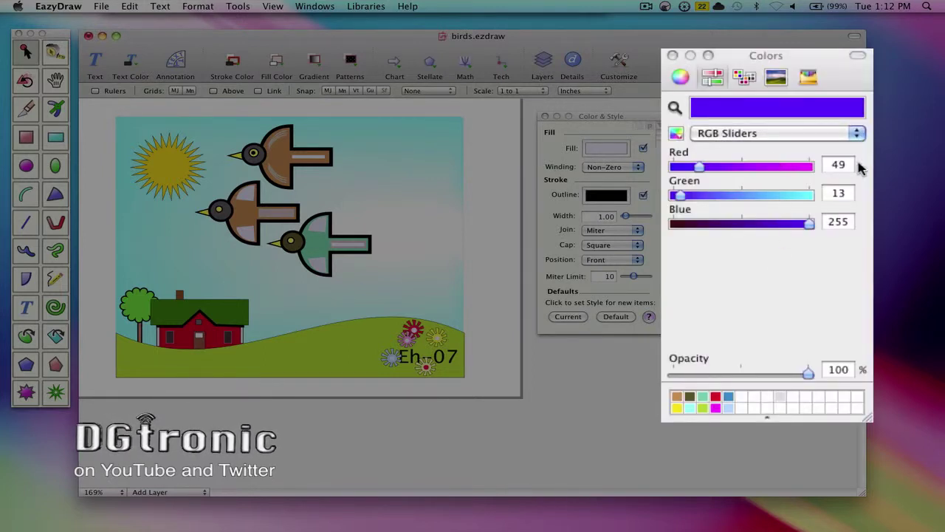
pyautogui.click(858, 134)
pyautogui.click(785, 152)
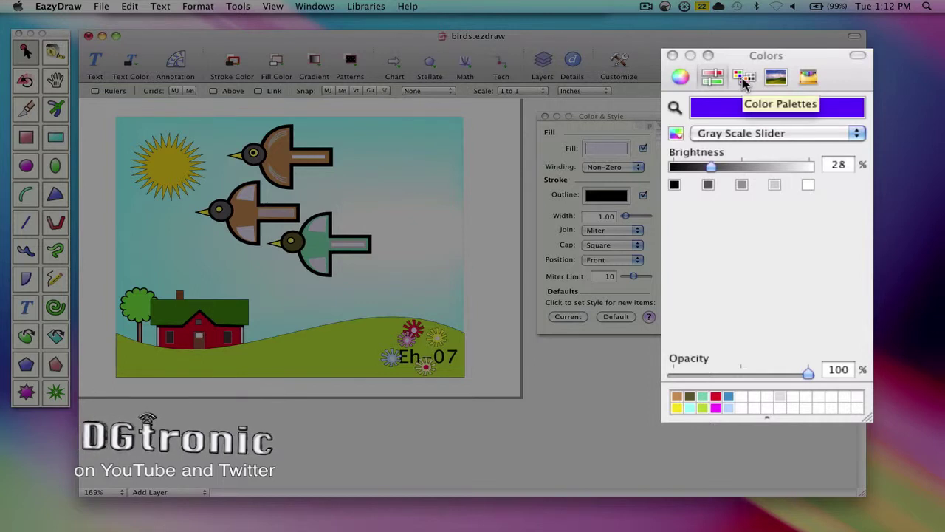
# Show the Color Palettes and browse the Developer, EazyDraw, EZD_WebSafe and EZD_Windows16 palettes
pyautogui.click(744, 82)
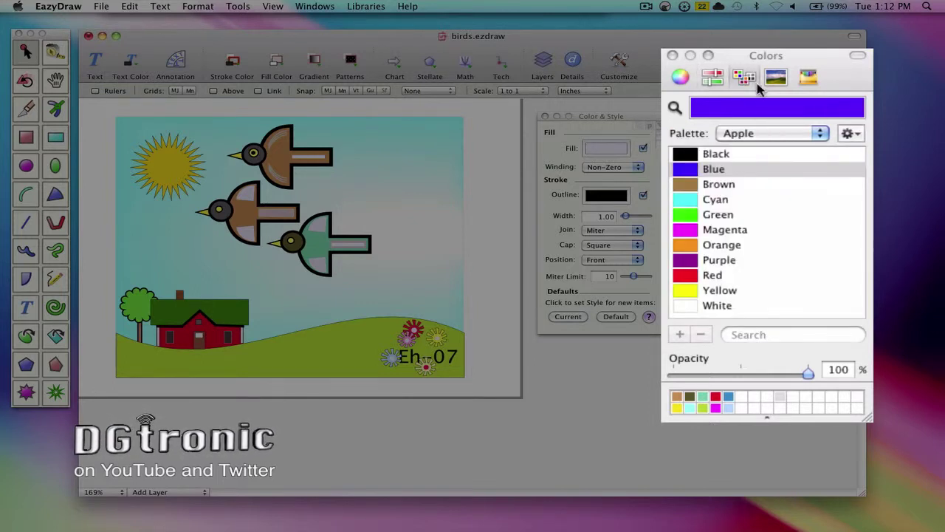
pyautogui.click(820, 139)
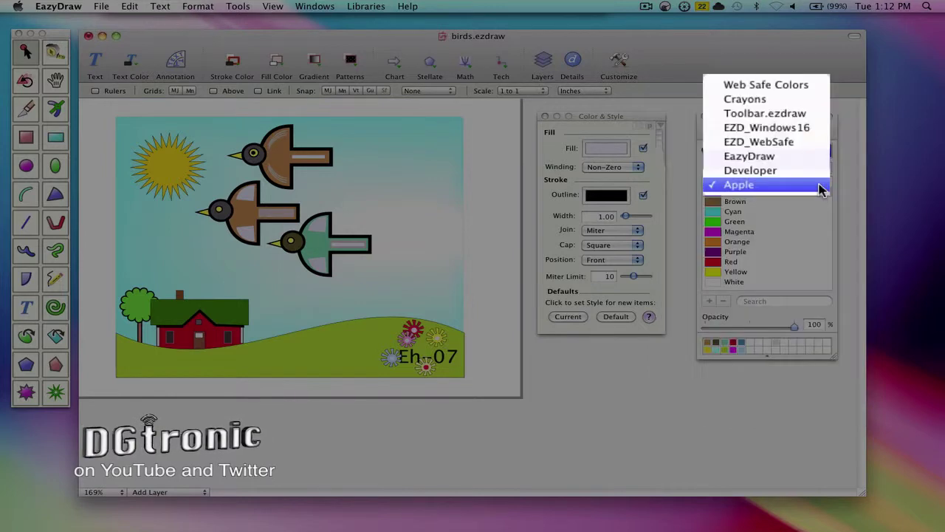
pyautogui.click(764, 170)
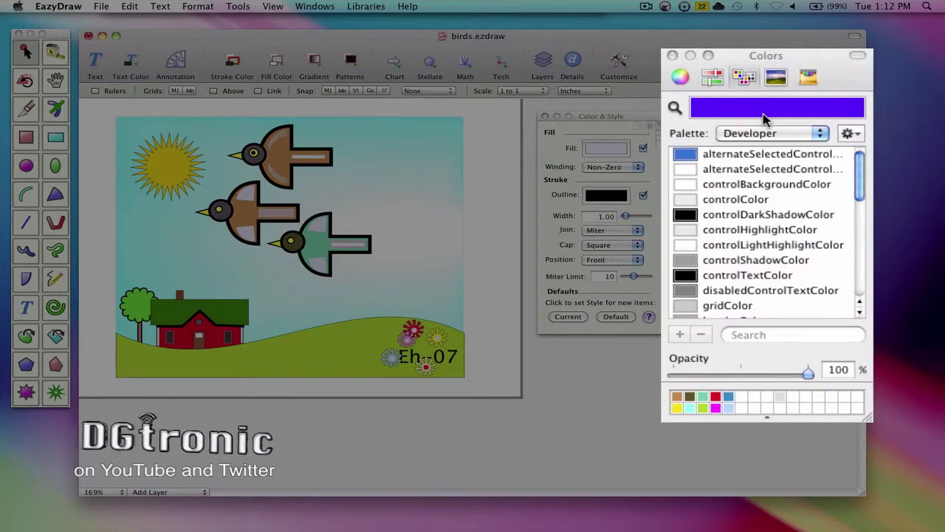
pyautogui.click(820, 133)
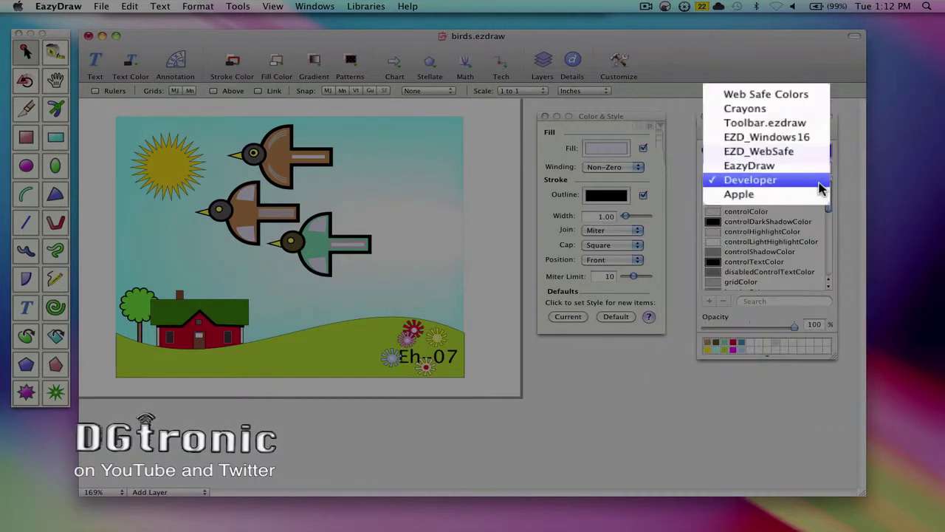
pyautogui.click(805, 166)
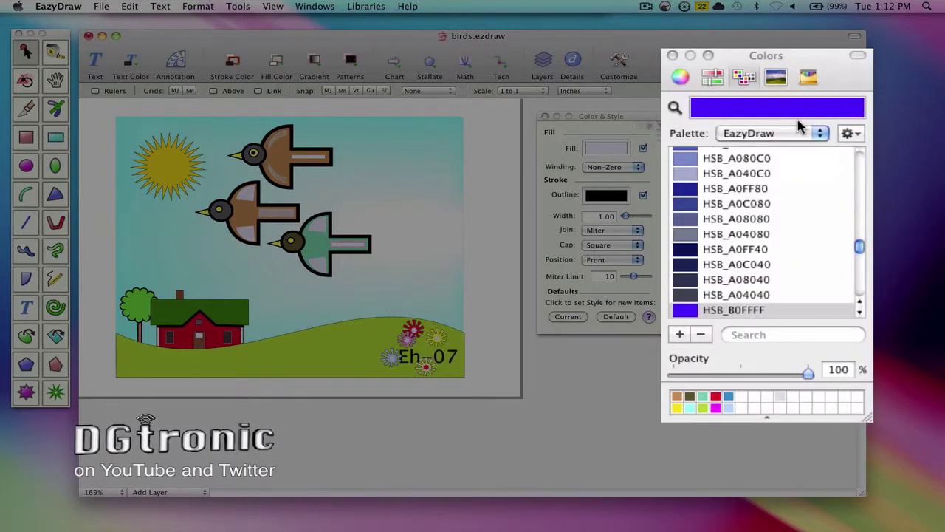
pyautogui.click(820, 133)
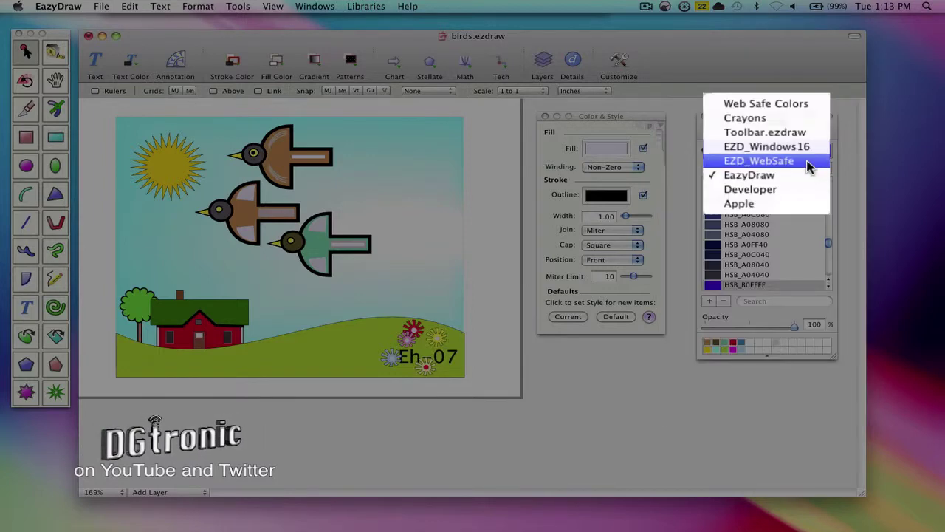
pyautogui.click(808, 162)
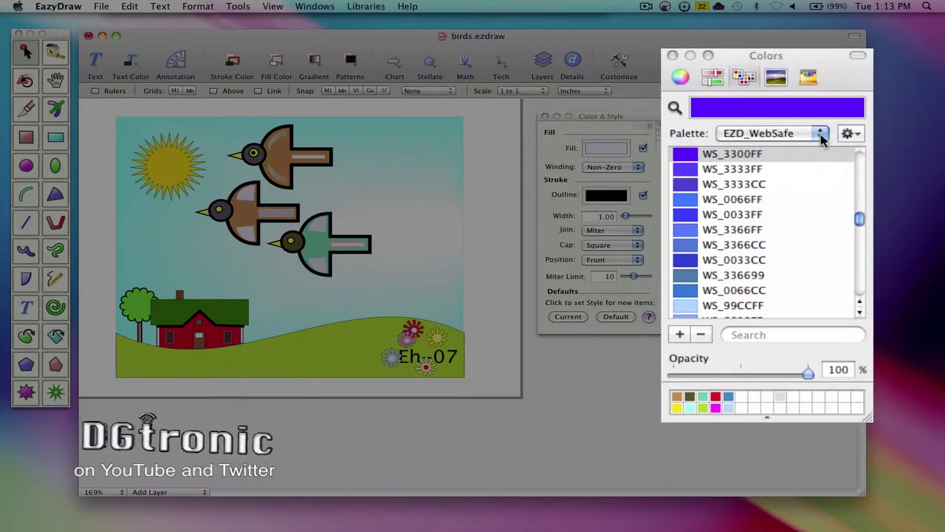
pyautogui.click(822, 135)
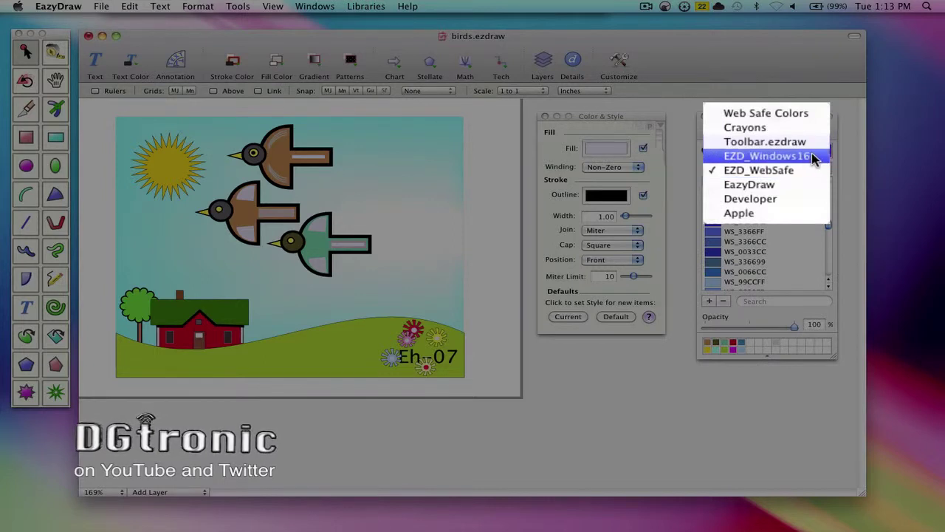
pyautogui.click(815, 162)
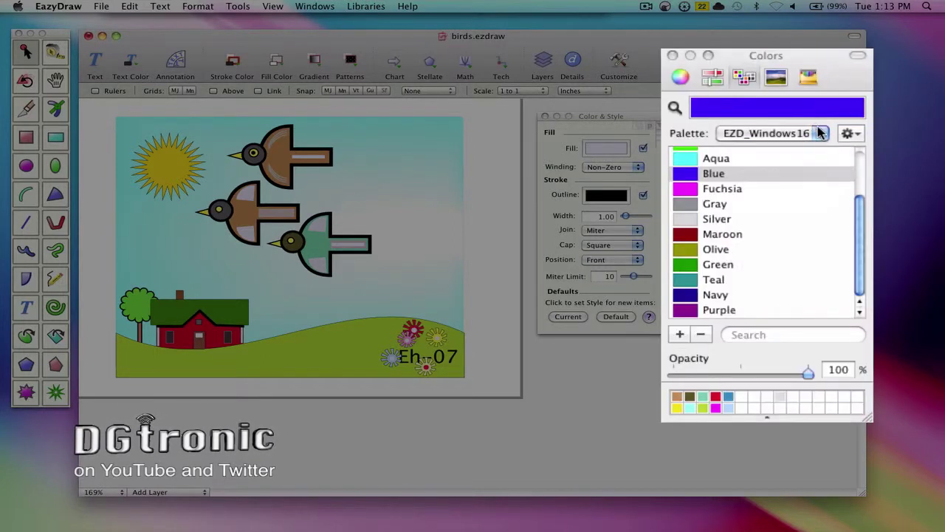
# Browse the Toolbar.ezdraw, Crayons and Web Safe Colors palettes, then choose the gear menu's open-palette option
pyautogui.click(823, 134)
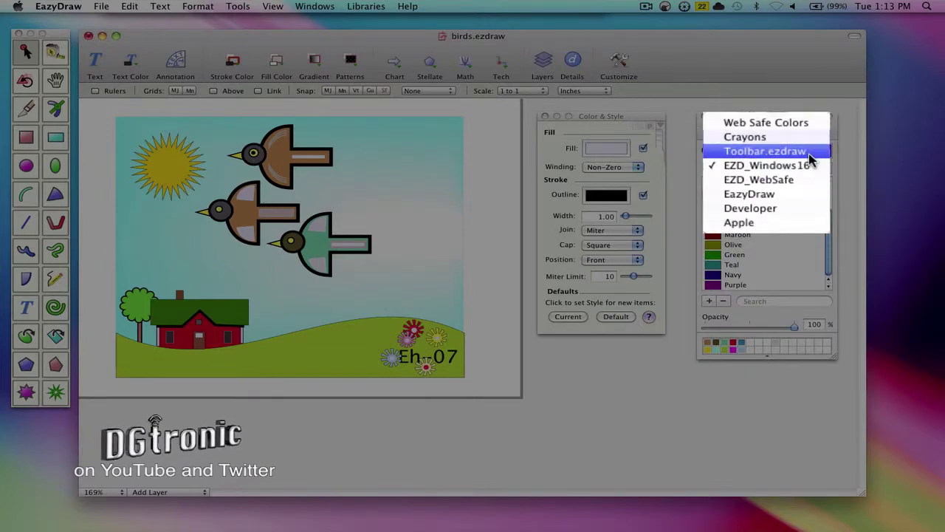
pyautogui.click(794, 153)
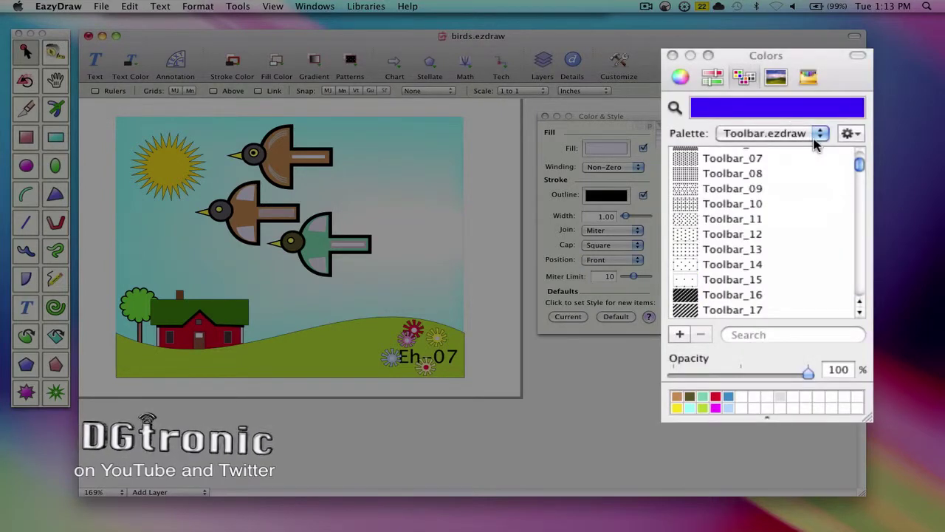
pyautogui.click(822, 138)
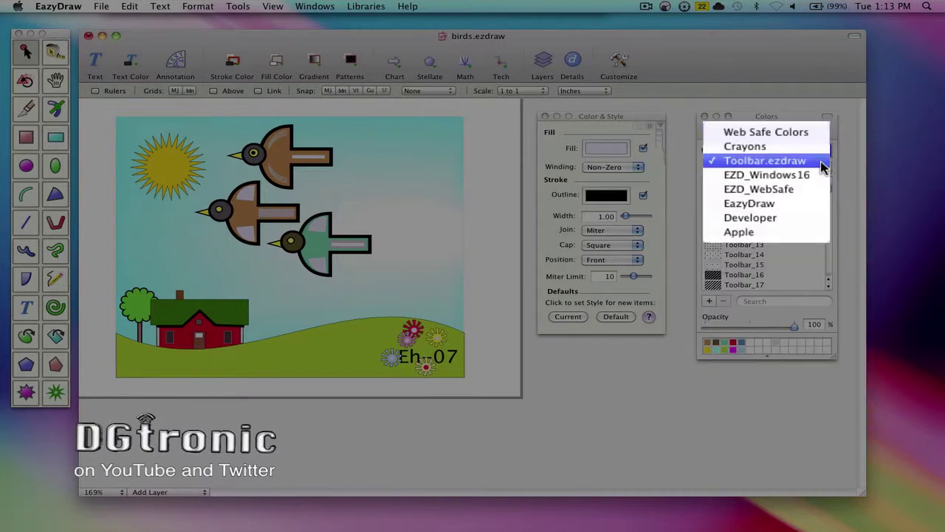
pyautogui.click(816, 145)
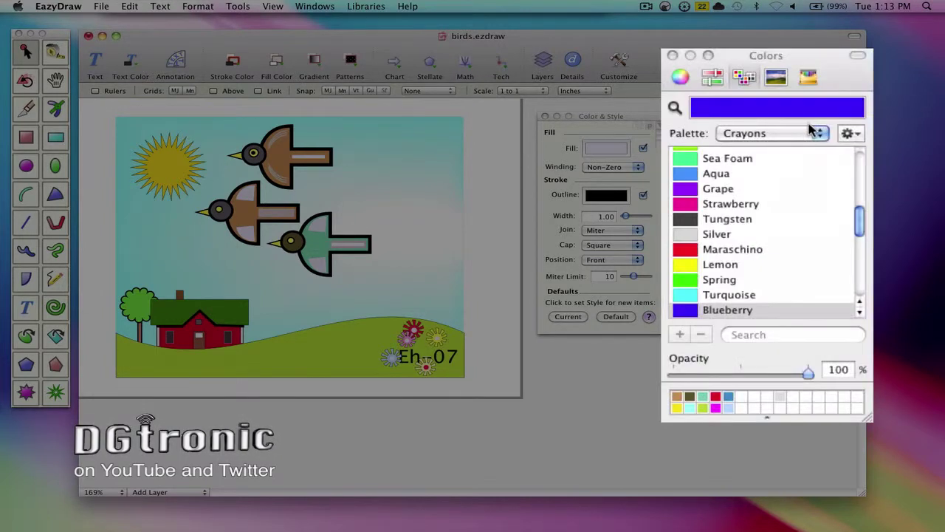
pyautogui.click(822, 135)
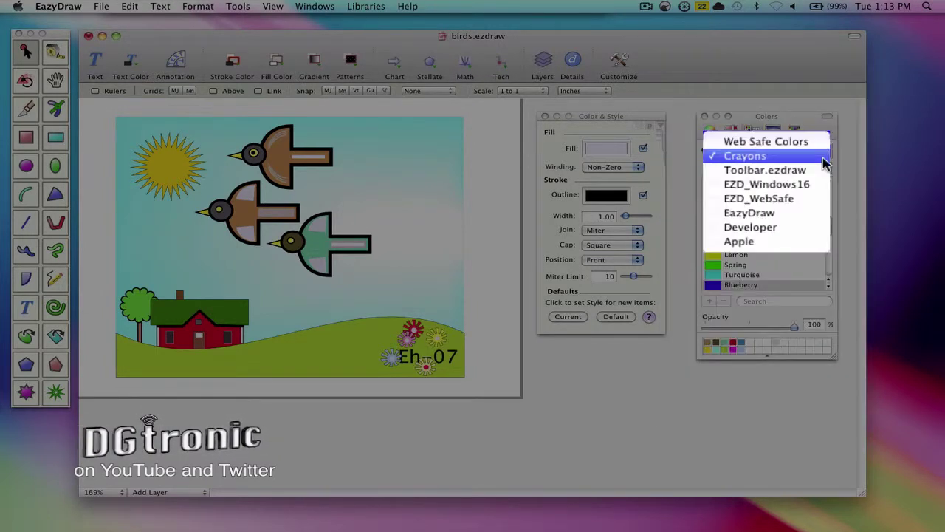
pyautogui.click(816, 139)
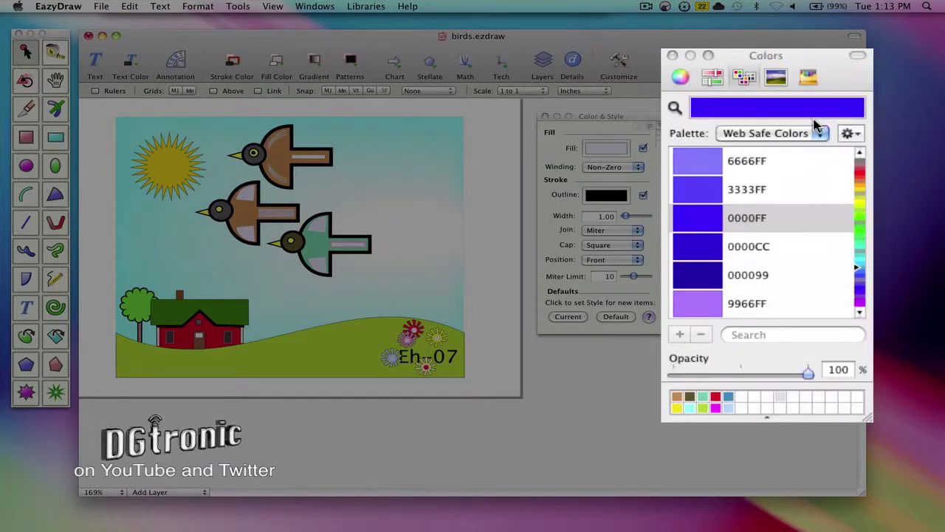
pyautogui.click(851, 134)
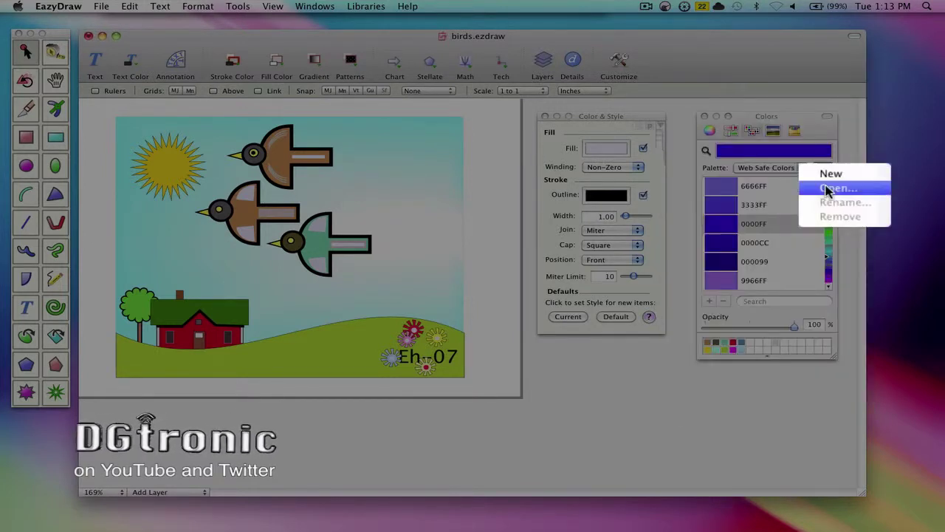
pyautogui.click(827, 190)
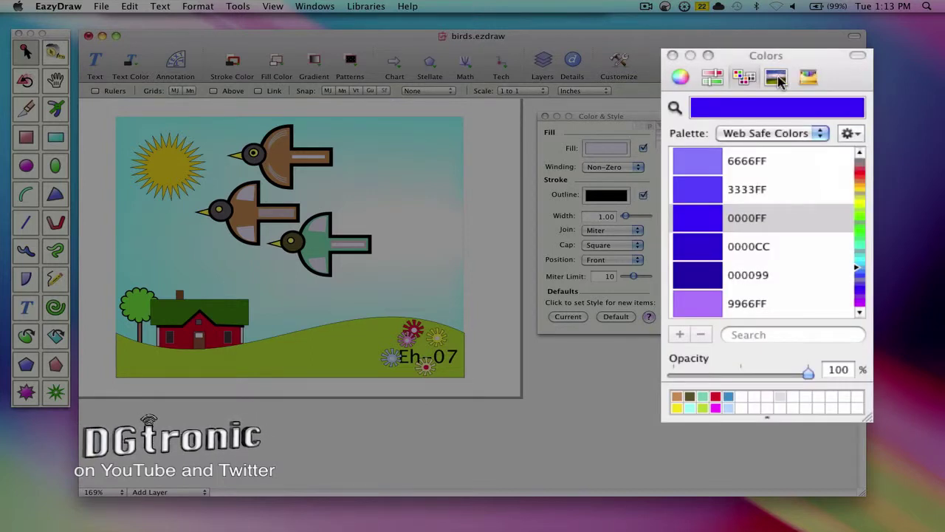
# Show the Image Palettes picker, keeping Spectrum as the image with blue still current
pyautogui.click(776, 77)
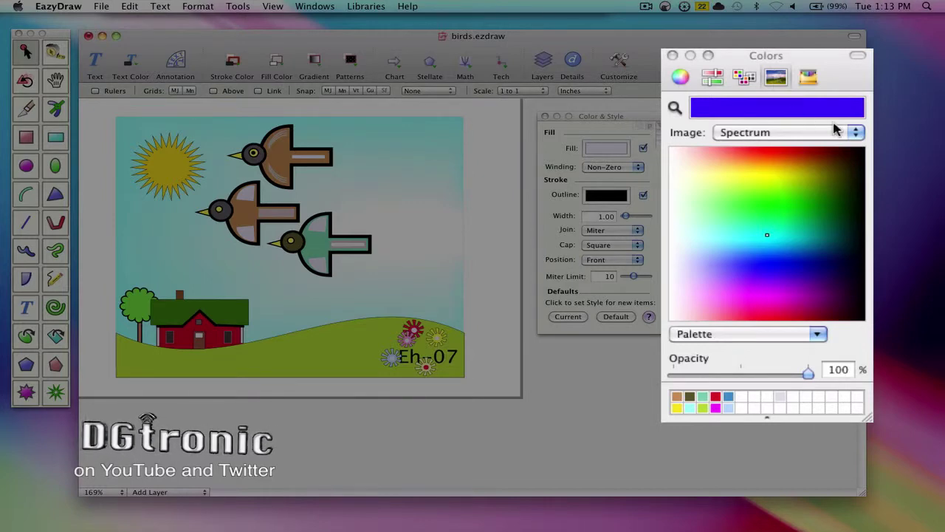
pyautogui.click(850, 170)
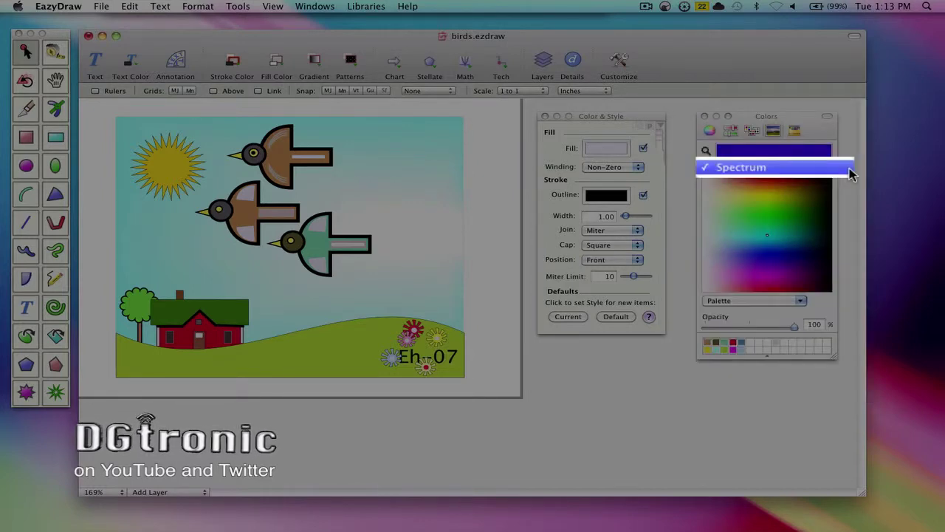
pyautogui.click(852, 170)
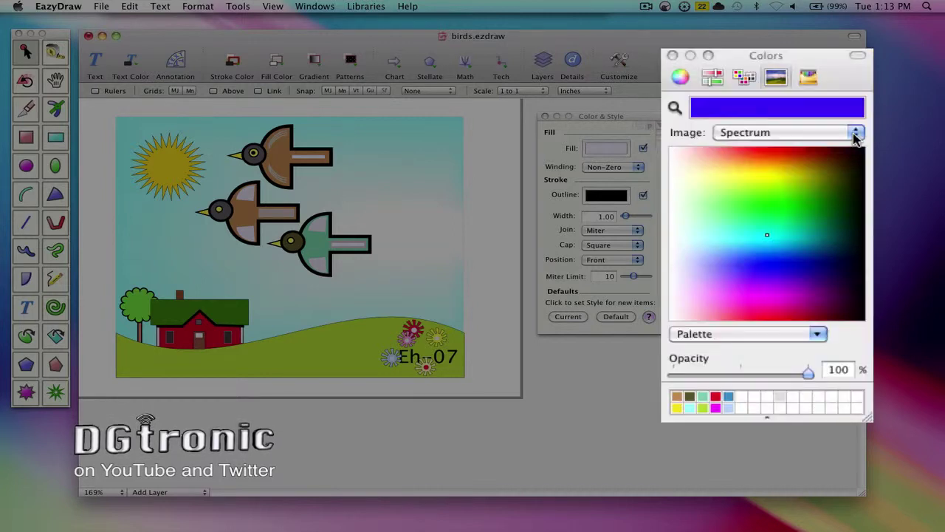
# Show the crayon box picker, with the Blueberry crayon as the current blue
pyautogui.click(809, 77)
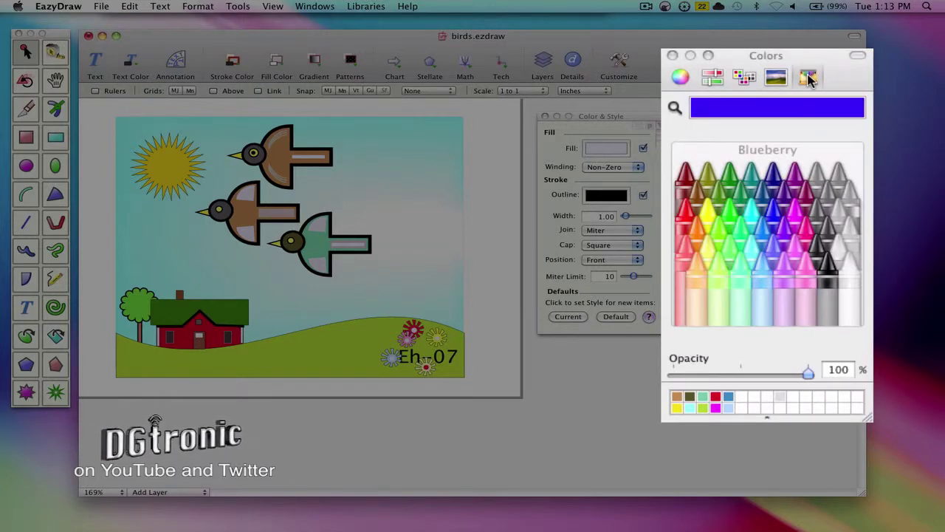